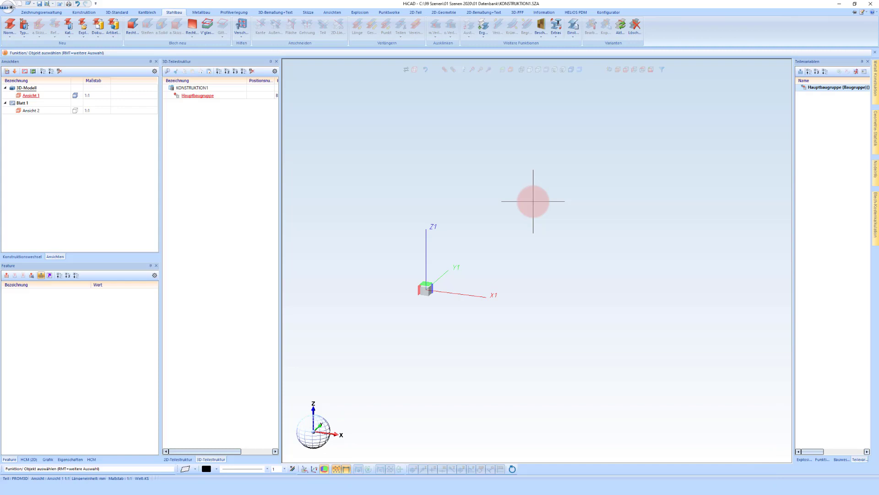
# Open the Raster dialog for a new 3D steel grid from the Stahlbau Einst. menu.
pyautogui.click(575, 35)
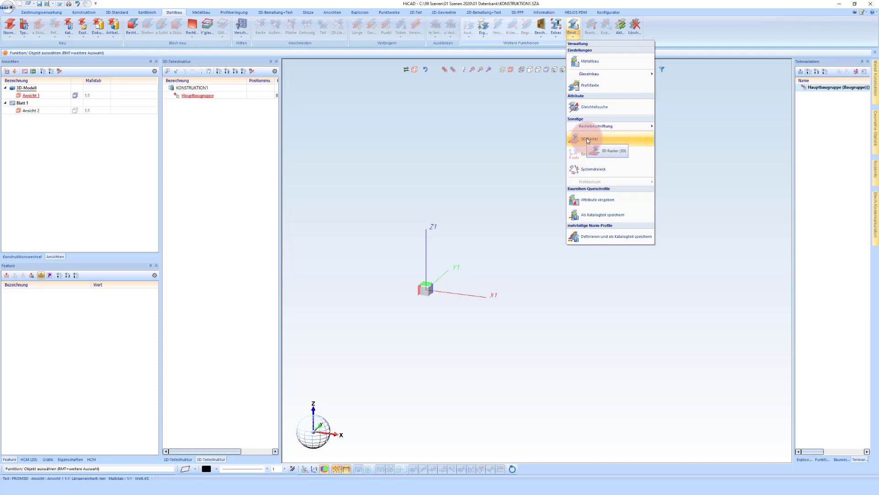
pyautogui.click(587, 138)
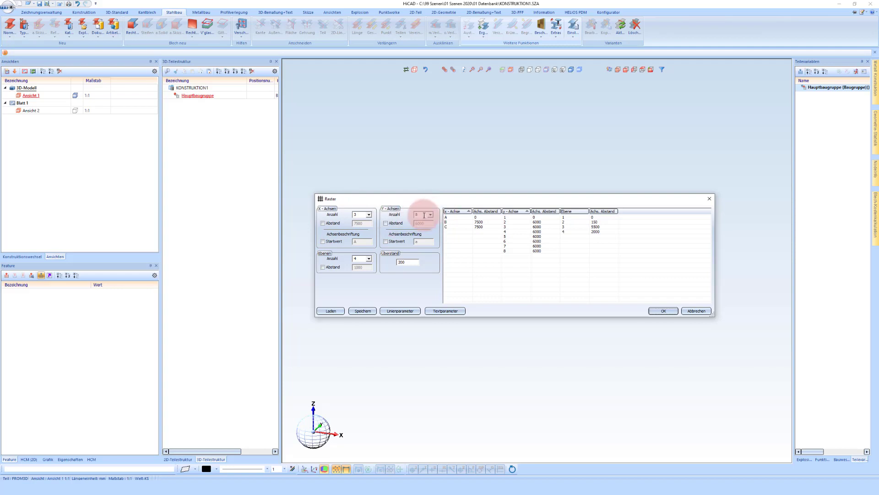
# Try 1500 for Y-axis 5, keep all eight Y-axes at 6000, and widen the dialog.
pyautogui.doubleClick(536, 236)
pyautogui.write('1500')
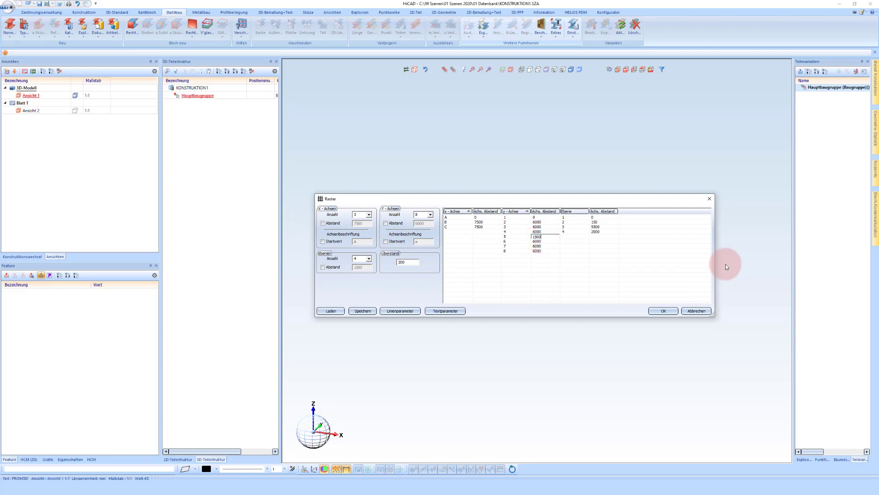
pyautogui.click(538, 241)
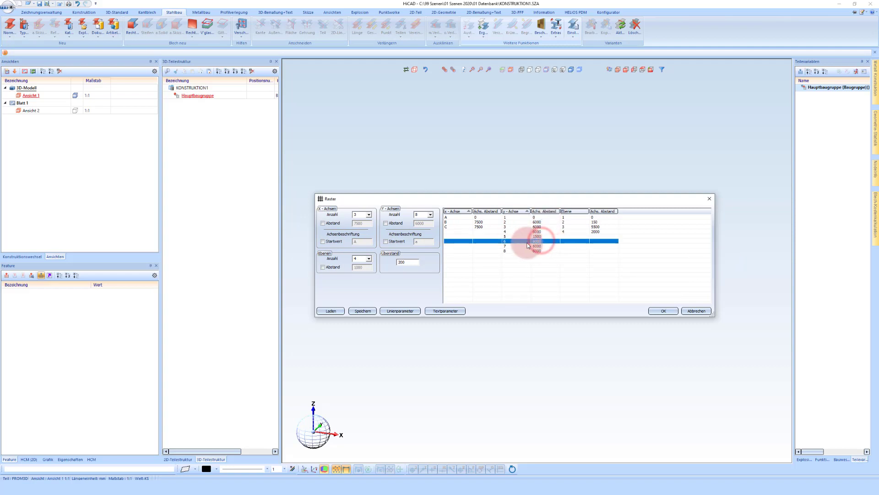
pyautogui.doubleClick(514, 237)
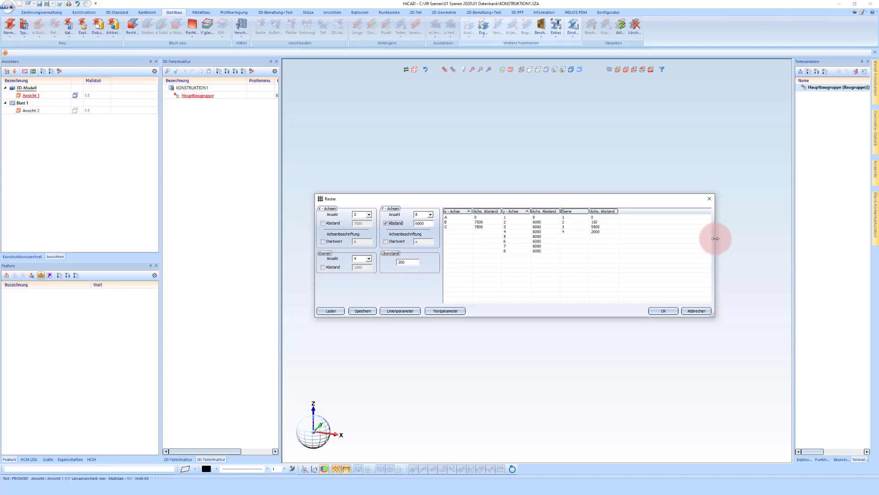
pyautogui.moveTo(715, 238); pyautogui.dragTo(559, 247)
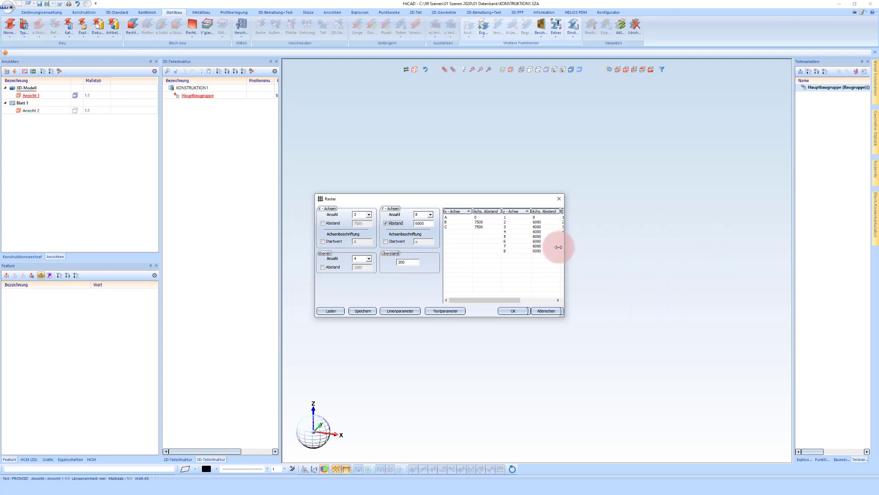
pyautogui.moveTo(567, 241); pyautogui.dragTo(633, 246)
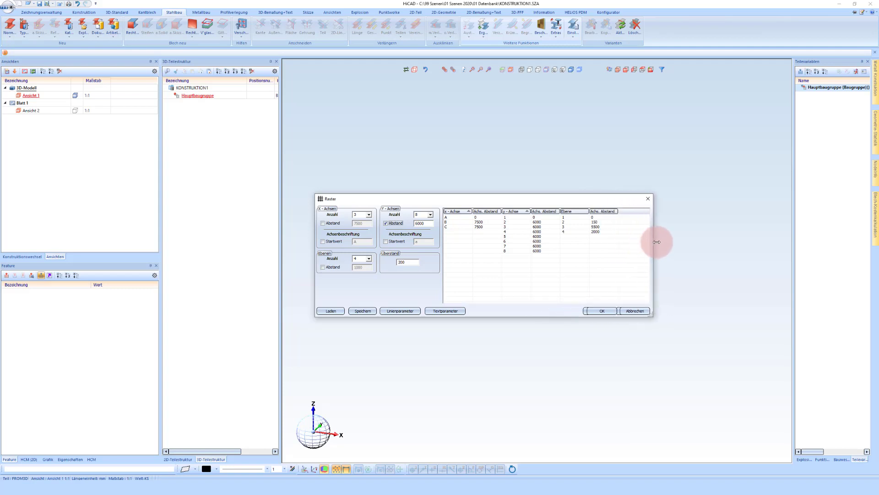
pyautogui.moveTo(633, 246); pyautogui.dragTo(669, 240)
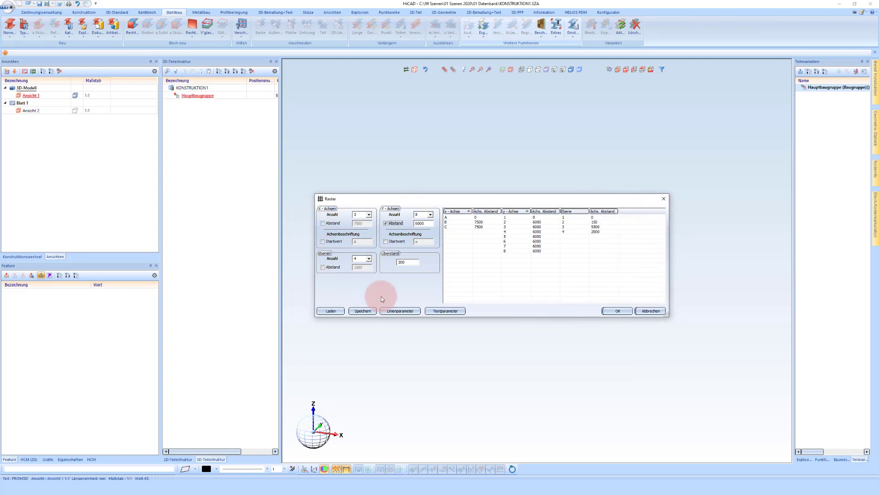
pyautogui.click(333, 314)
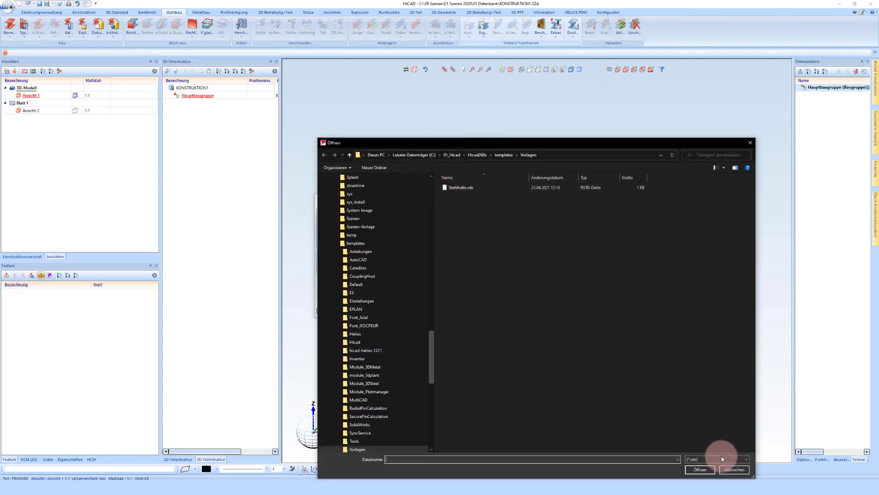
pyautogui.click(728, 470)
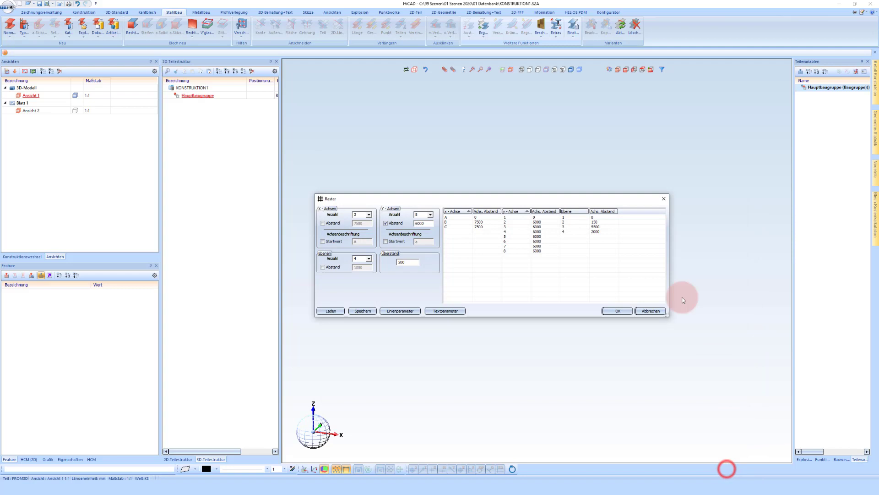
pyautogui.click(402, 312)
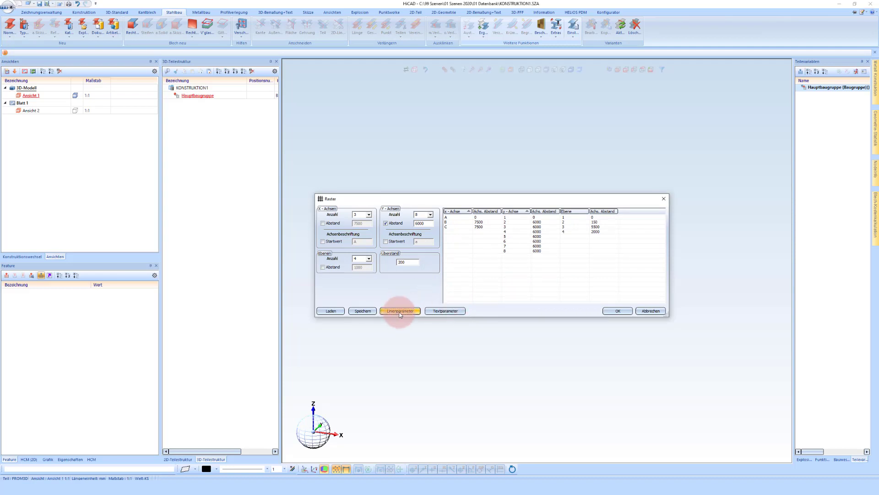
pyautogui.click(399, 311)
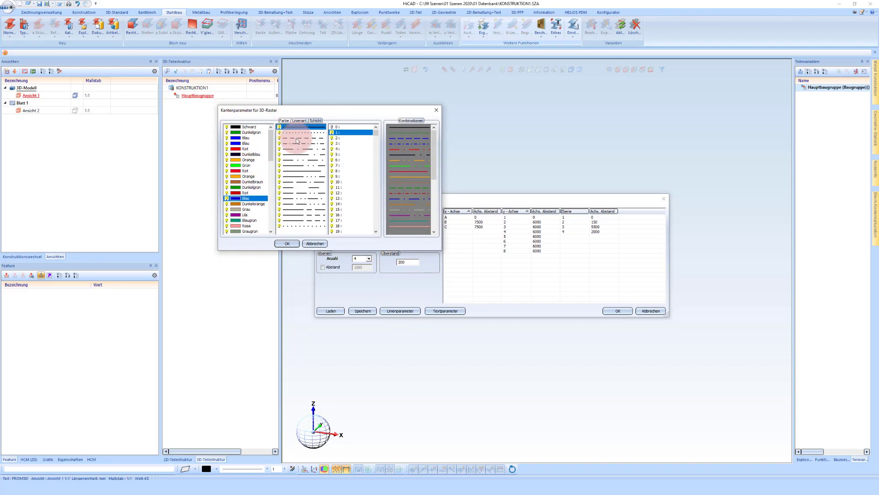
pyautogui.click(315, 243)
pyautogui.click(451, 311)
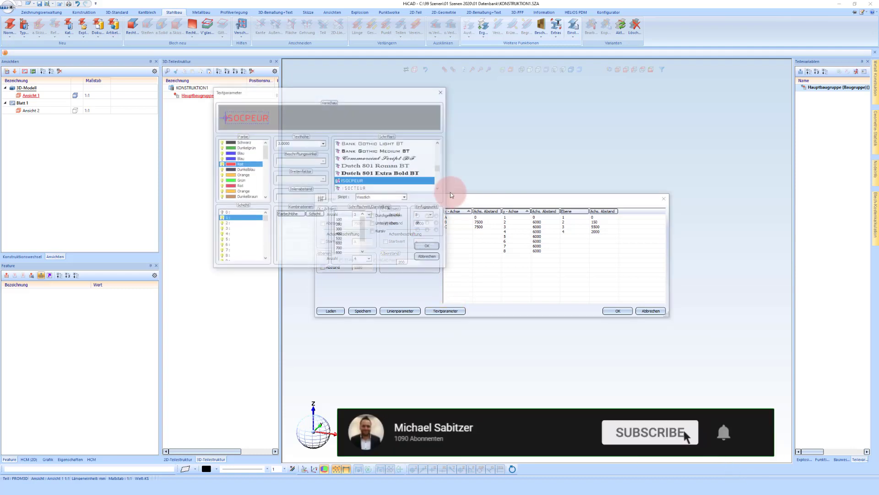
pyautogui.click(435, 258)
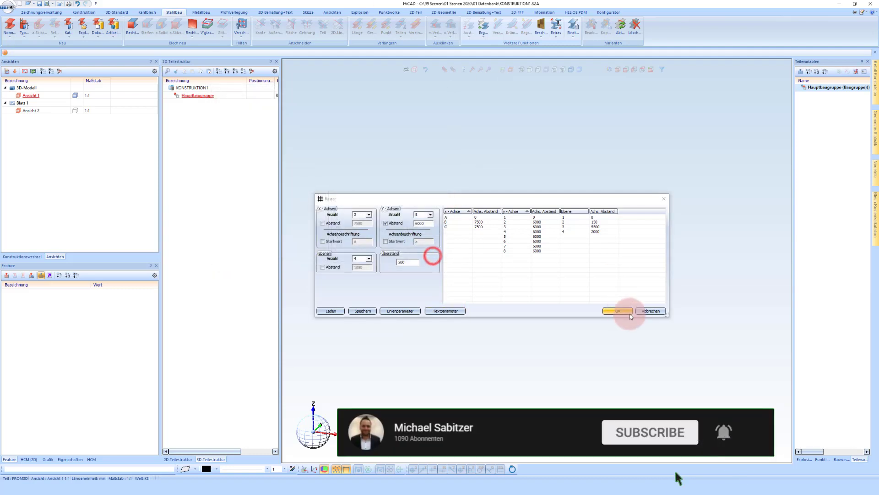
# Create the 3D-Raster and place its corner fitting point at the model zero point.
pyautogui.click(625, 311)
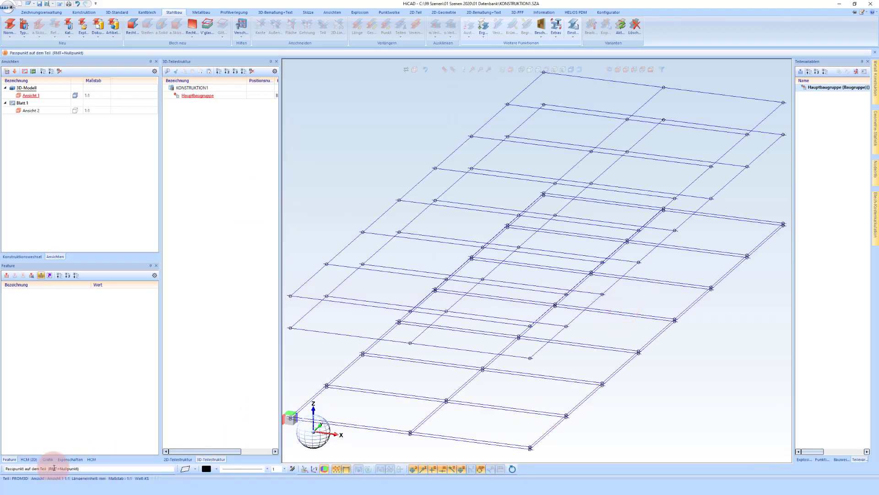
pyautogui.scroll(-1, 527, 264)
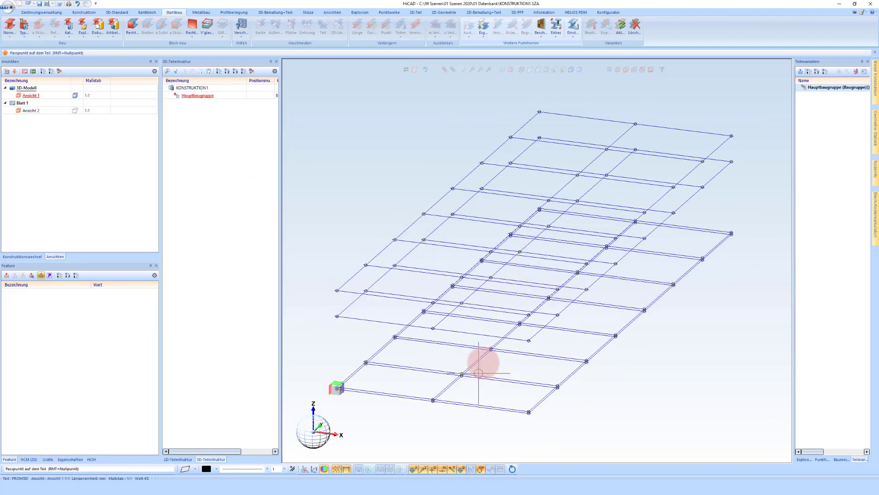
pyautogui.click(625, 395)
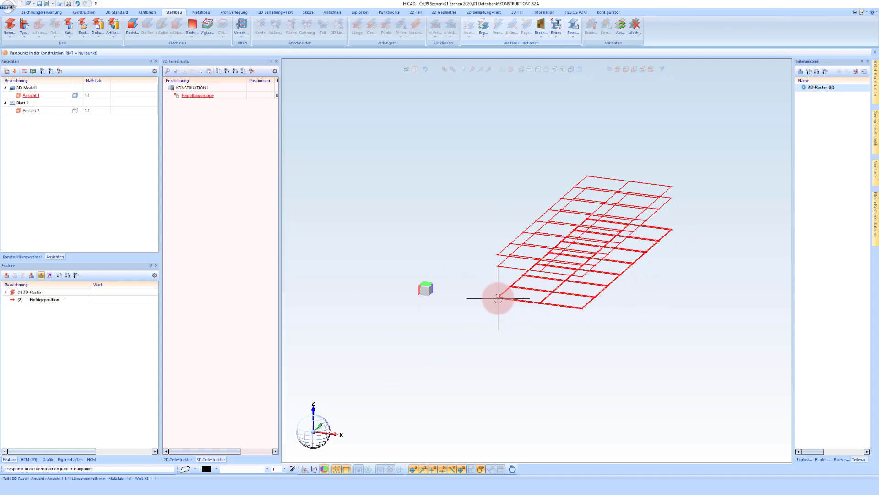
pyautogui.click(498, 298)
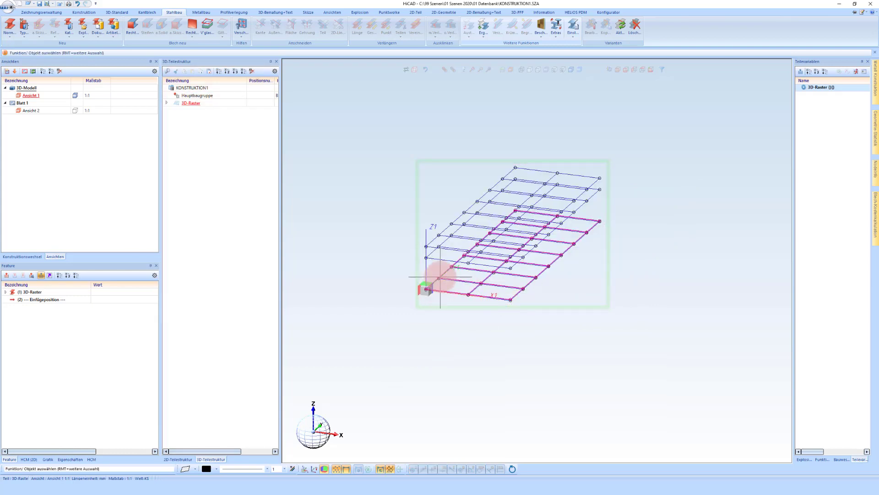
pyautogui.scroll(1, 439, 277)
pyautogui.scroll(1, 436, 275)
pyautogui.scroll(1, 435, 324)
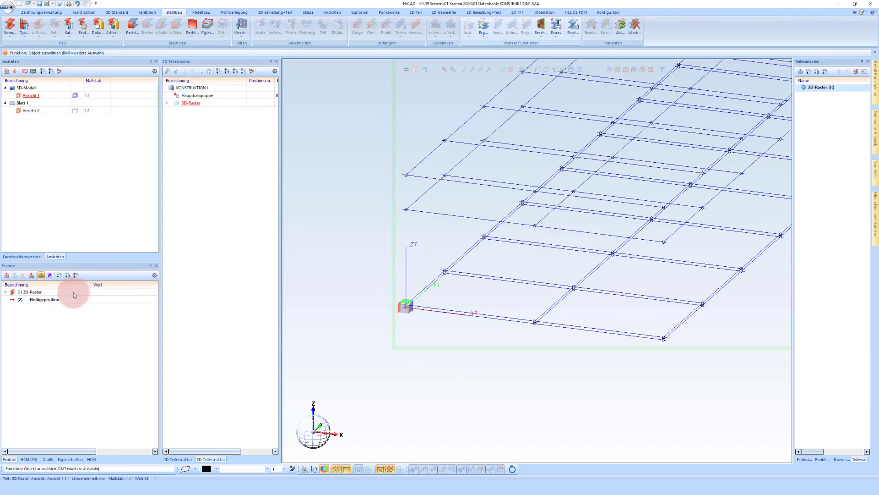
# Reopen the 3D-Raster settings and give the grid lines a red dash-dot style.
pyautogui.doubleClick(32, 292)
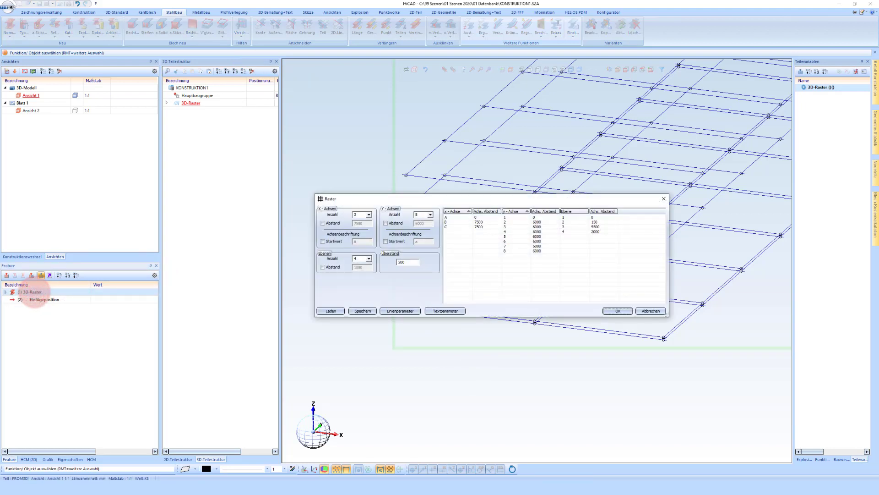
pyautogui.click(467, 279)
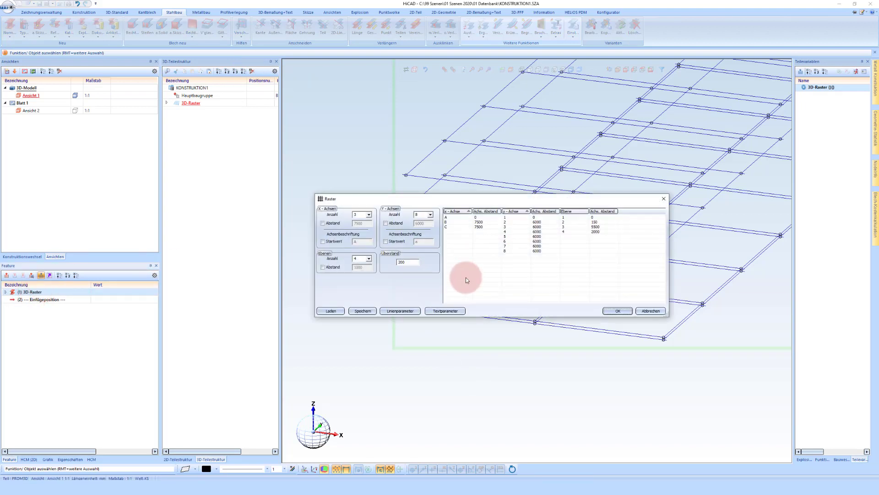
pyautogui.click(396, 311)
pyautogui.click(529, 272)
pyautogui.click(402, 147)
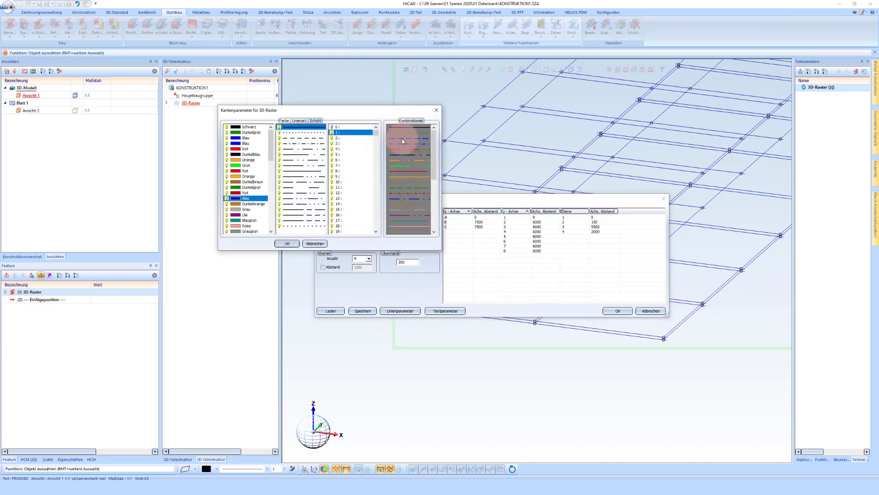
pyautogui.click(300, 245)
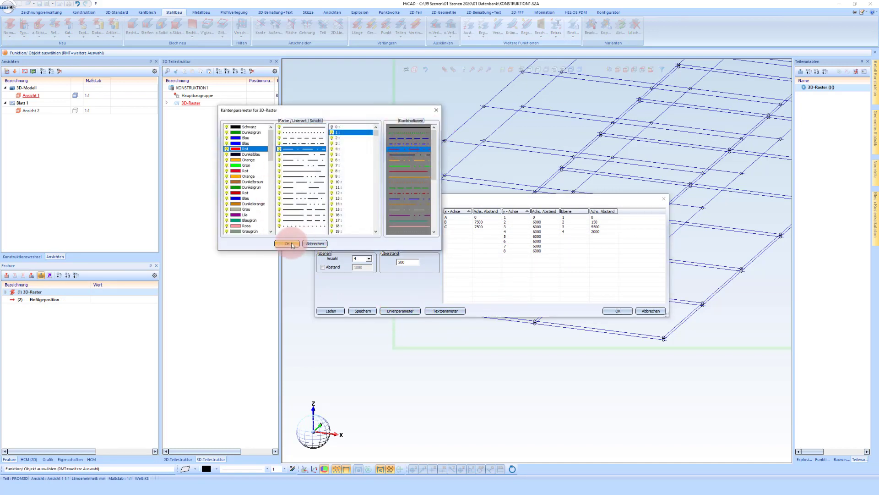
# Set the axis label text colour to blue.
pyautogui.click(457, 313)
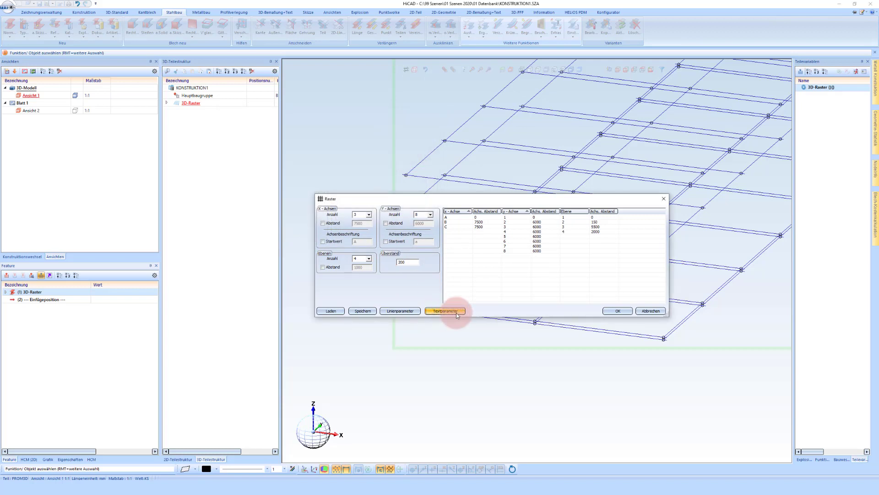
pyautogui.click(259, 164)
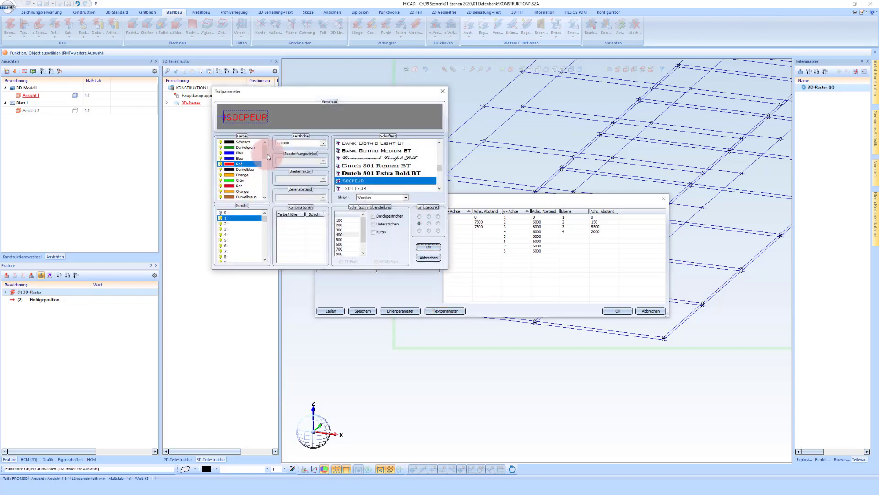
pyautogui.scroll(-3, 256, 165)
pyautogui.click(248, 164)
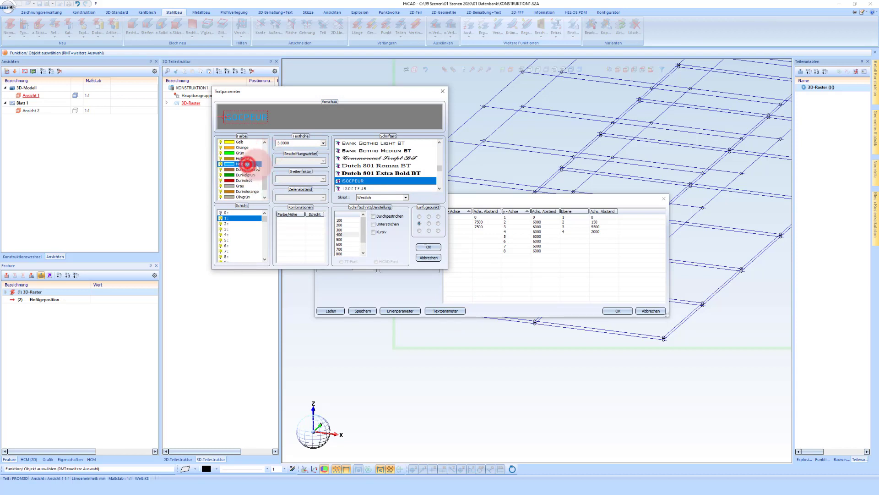
pyautogui.click(429, 247)
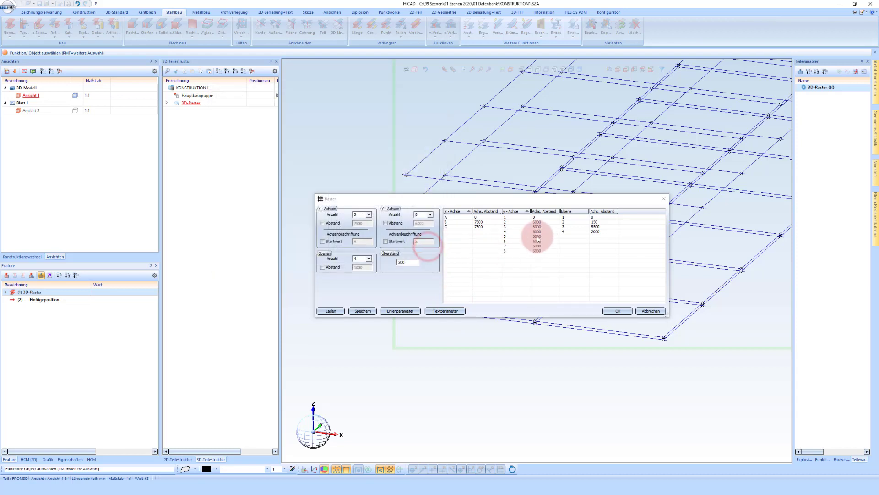
# Enter a new spacing of 4800 for the fifth Y-axis.
pyautogui.click(538, 238)
pyautogui.click(691, 254)
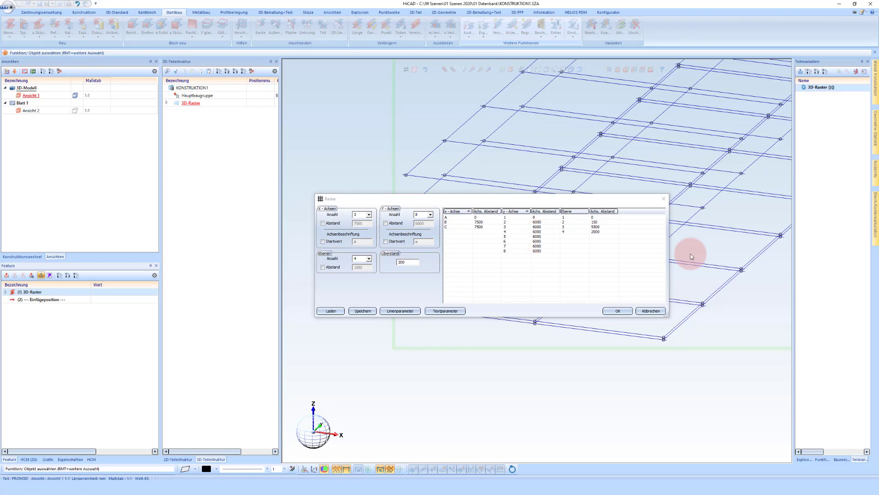
pyautogui.click(545, 238)
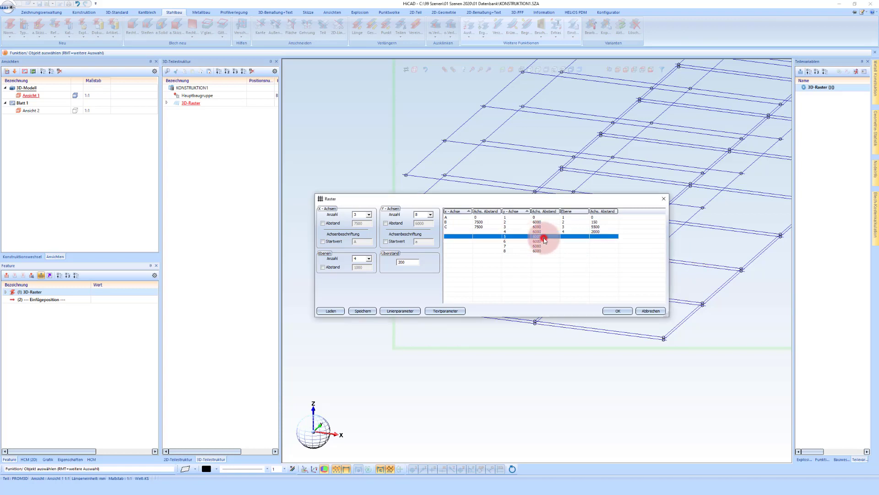
pyautogui.write('45')
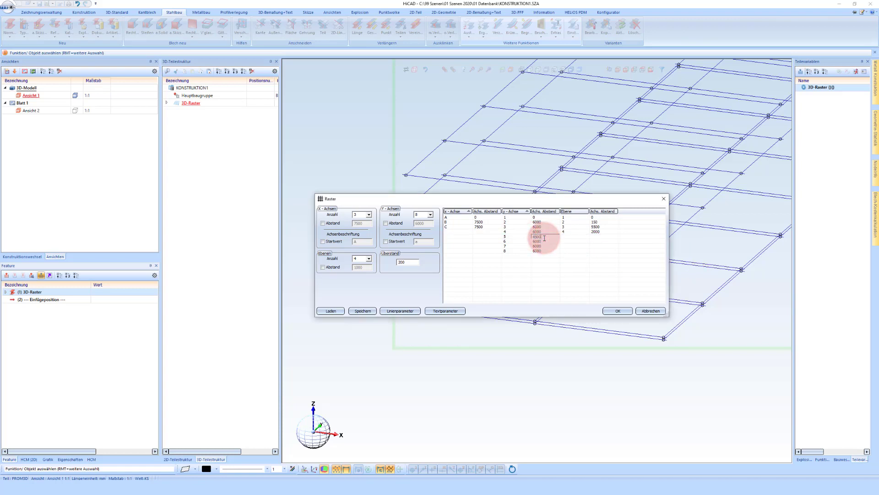
# Rebuild the grid with the new settings and check it in top and isometric views.
pyautogui.click(622, 313)
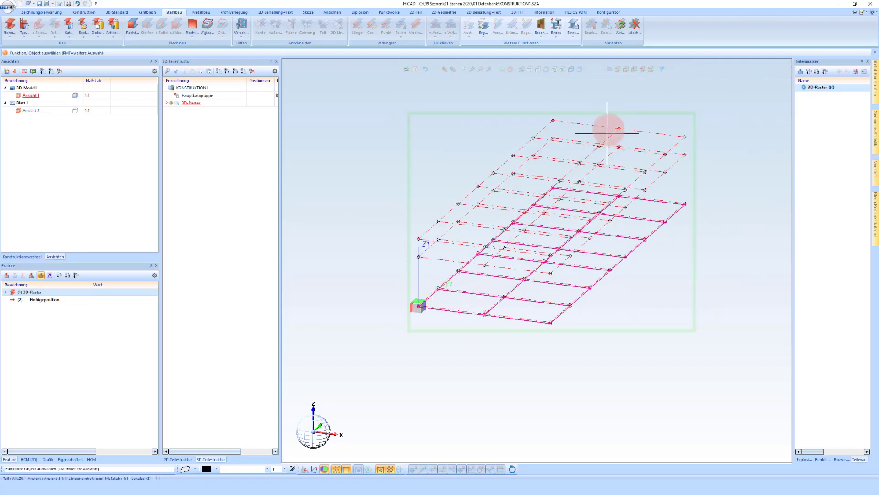
pyautogui.click(642, 70)
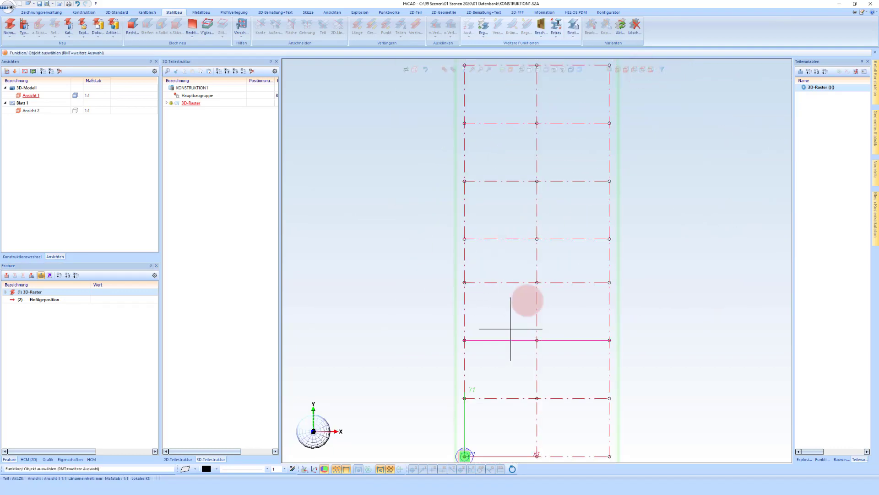
pyautogui.click(619, 70)
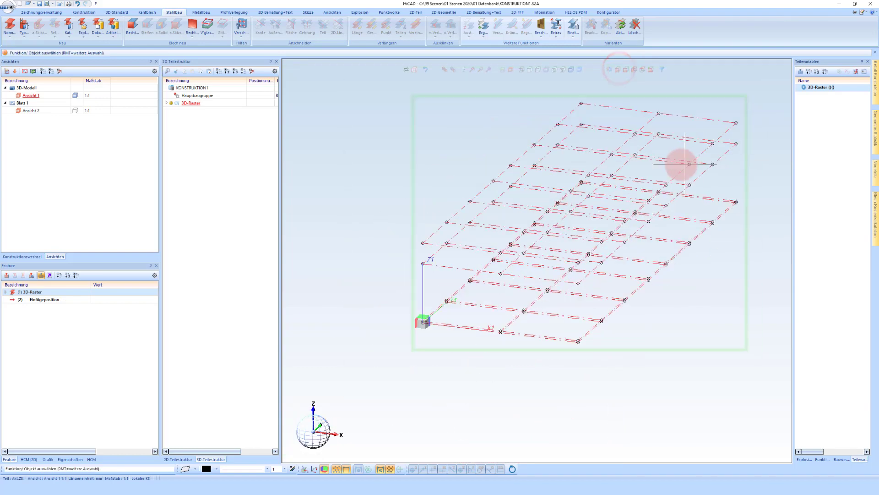
# Define a vertical processing plane along the X1 grid edge.
pyautogui.scroll(5, 422, 313)
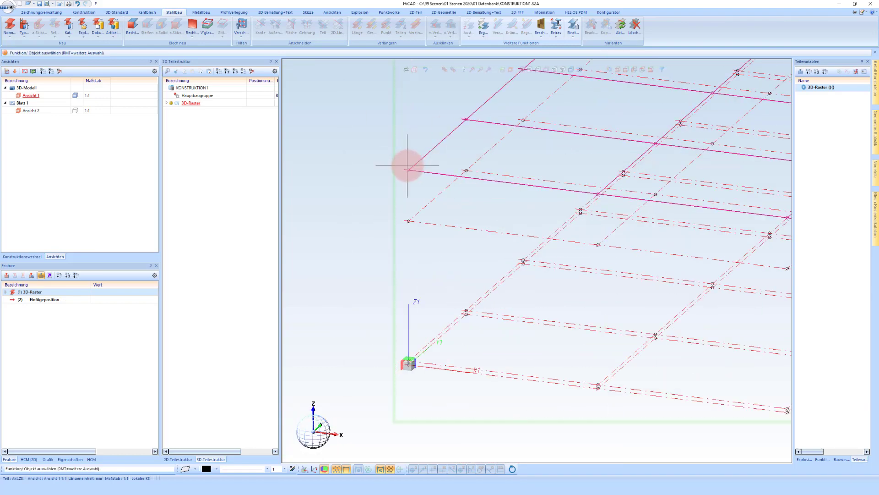
pyautogui.click(501, 69)
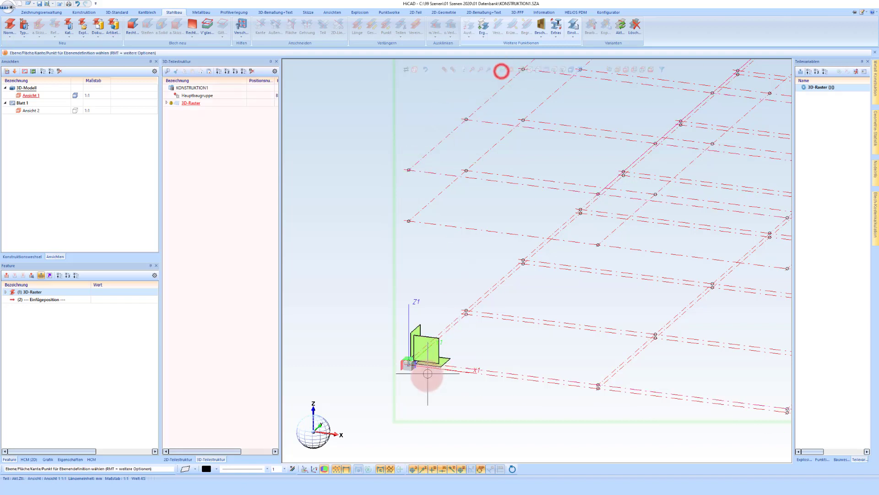
pyautogui.click(465, 368)
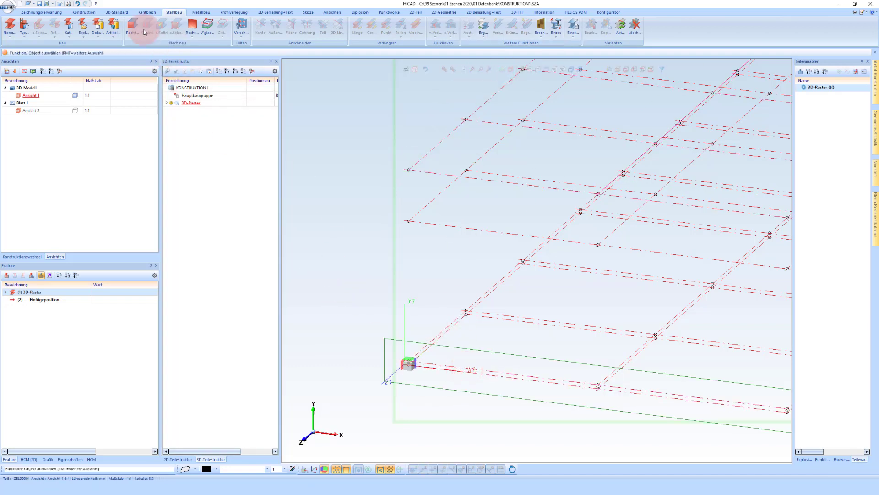
# Select the HEA 220 section (DIN 1025-3) from the I-profile catalogue.
pyautogui.click(11, 28)
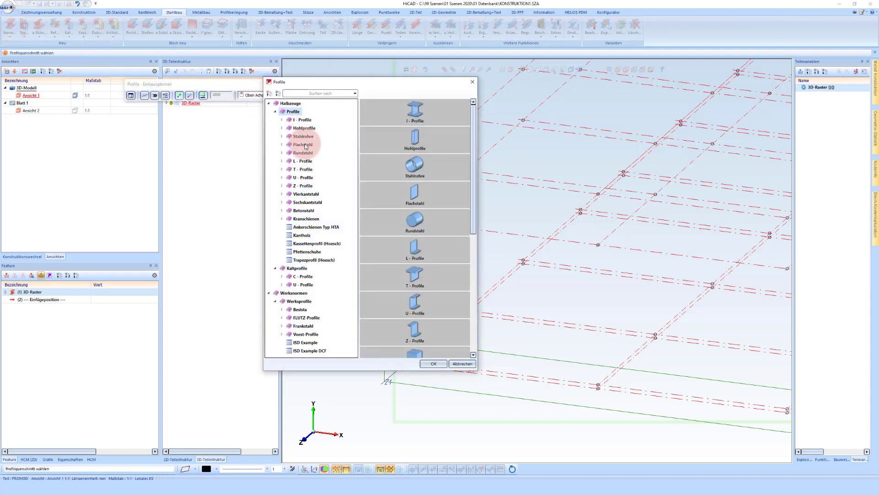
pyautogui.click(305, 120)
pyautogui.doubleClick(415, 167)
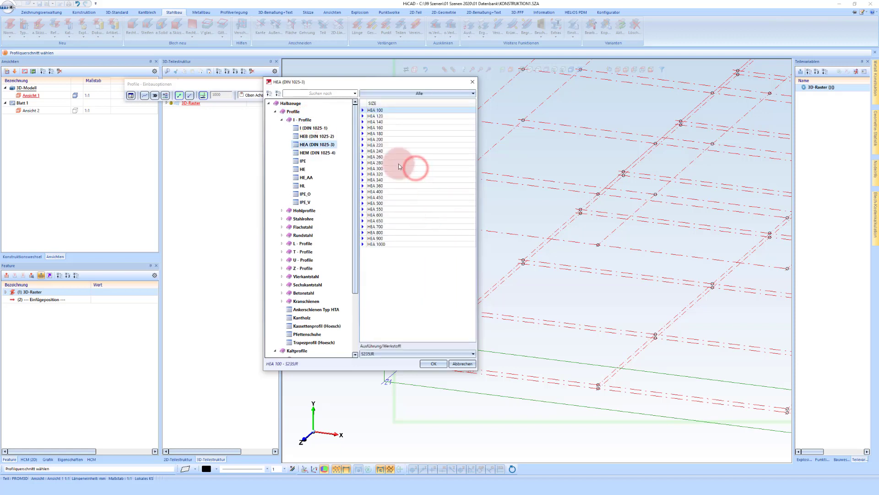
pyautogui.click(380, 145)
pyautogui.click(434, 363)
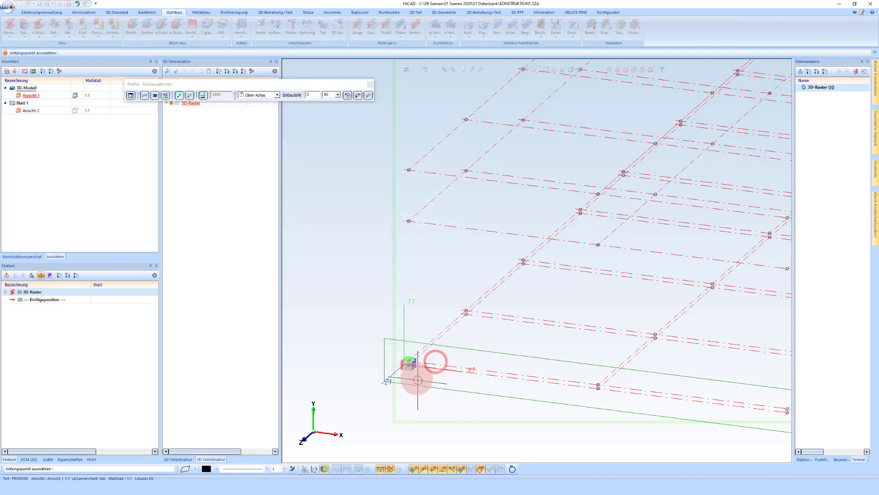
# Draw a 5500-high HEA column up from the grid origin with its section rotated.
pyautogui.click(411, 366)
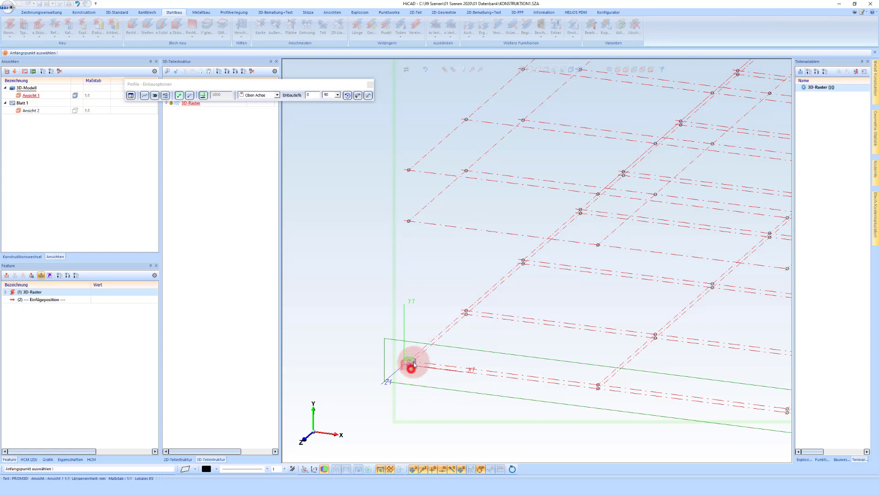
pyautogui.click(410, 220)
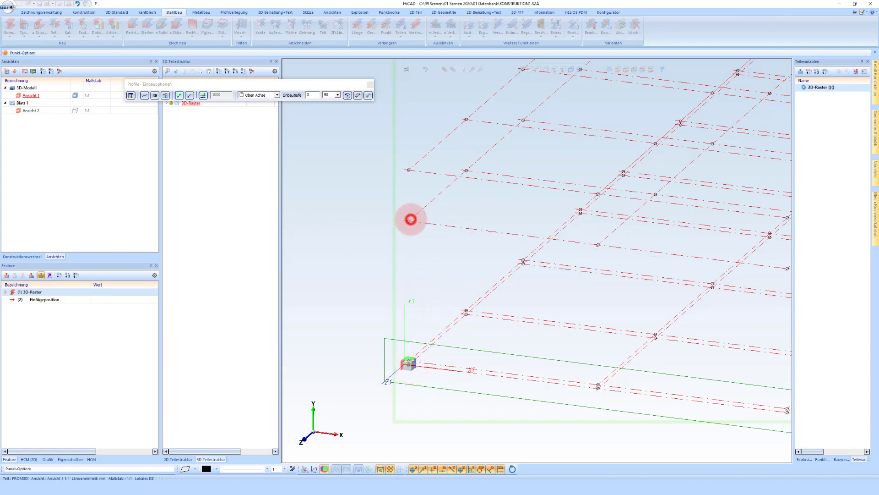
pyautogui.click(347, 95)
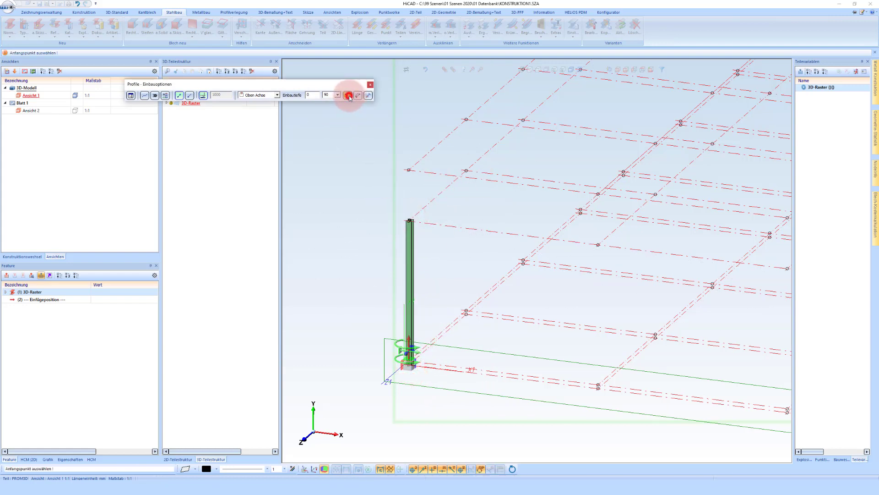
pyautogui.scroll(-2, 374, 226)
pyautogui.scroll(-2, 374, 225)
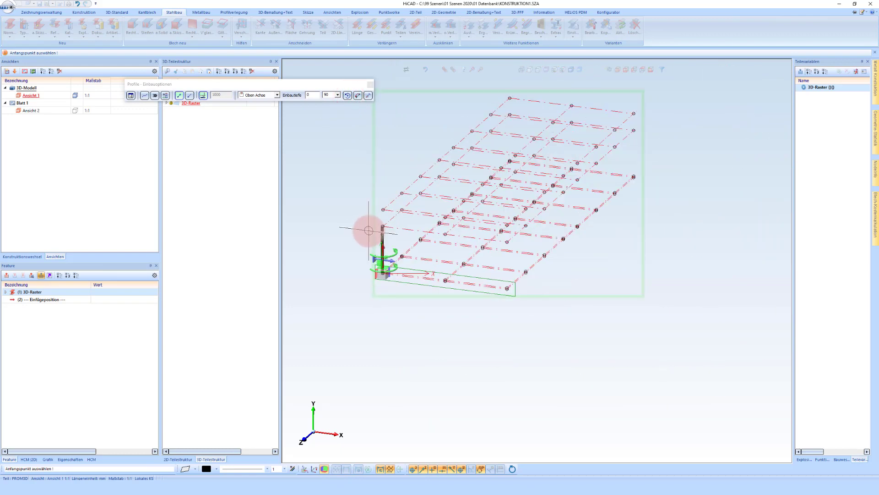
pyautogui.scroll(-1, 367, 233)
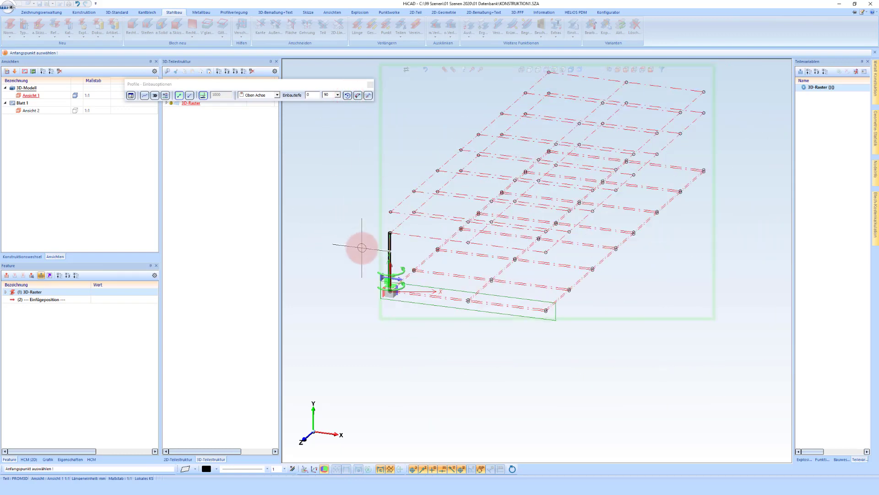
pyautogui.scroll(2, 378, 226)
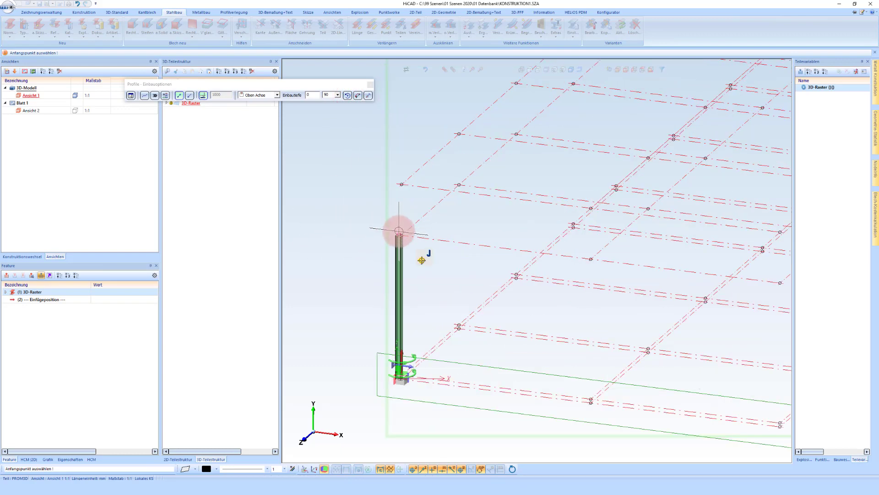
# Set the profile fitting point to Schwerpunkt and start the rafter at the column top.
pyautogui.click(257, 95)
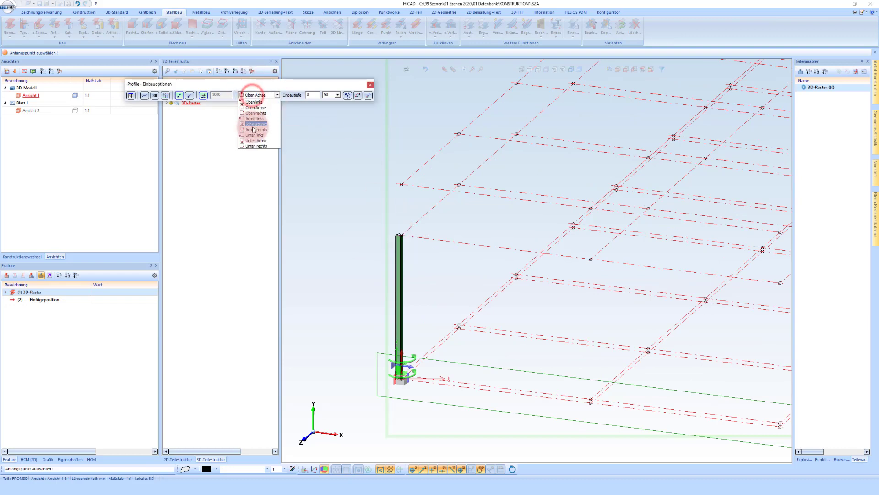
pyautogui.click(256, 124)
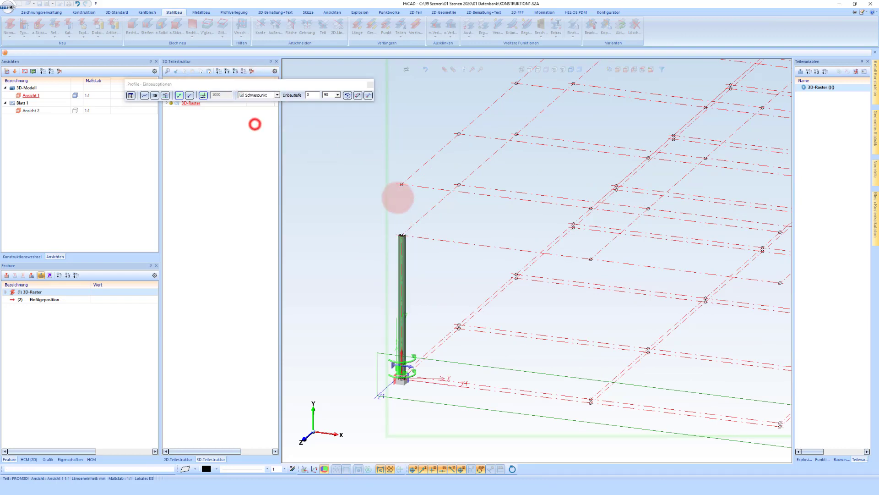
pyautogui.click(403, 236)
# Draw both pitched rafters to the ridge and the second column at the right-hand grid corner.
pyautogui.moveTo(403, 240); pyautogui.dragTo(453, 368, button='middle')
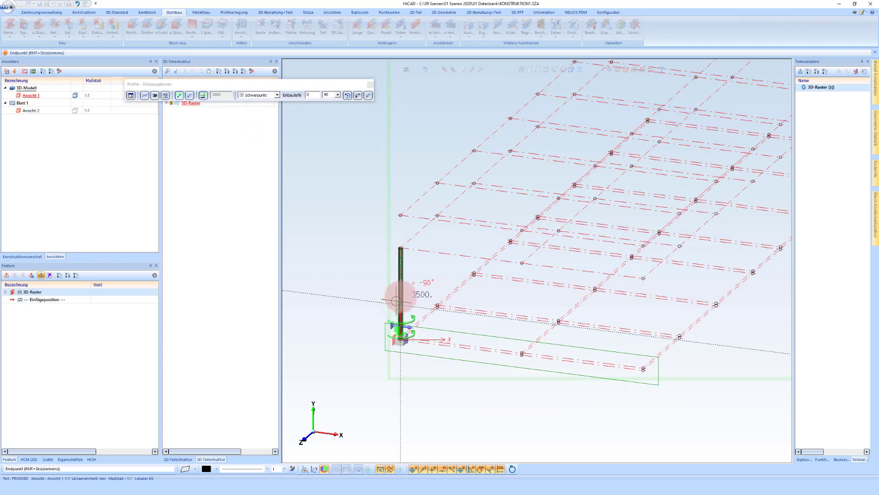
pyautogui.scroll(-3, 439, 339)
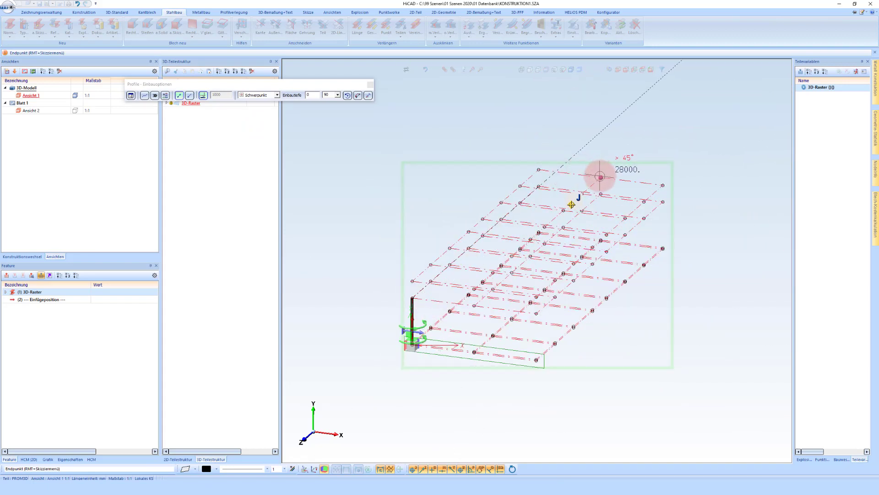
pyautogui.click(602, 177)
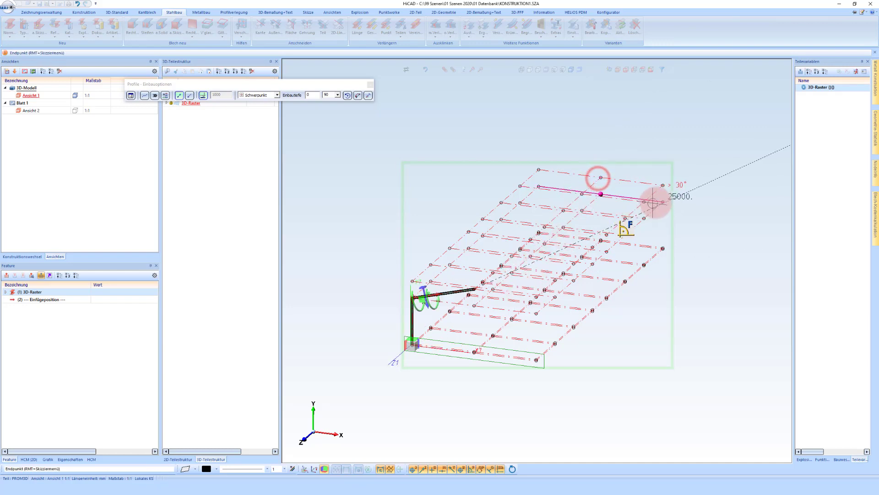
pyautogui.click(661, 202)
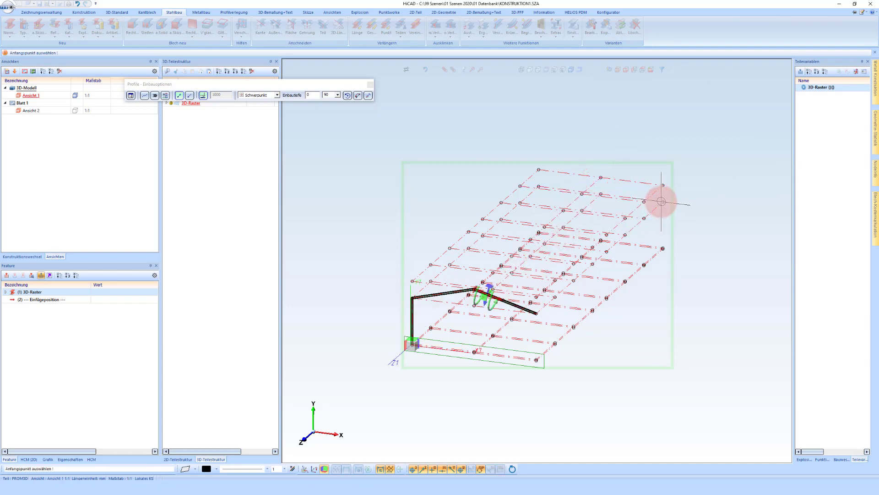
pyautogui.click(662, 202)
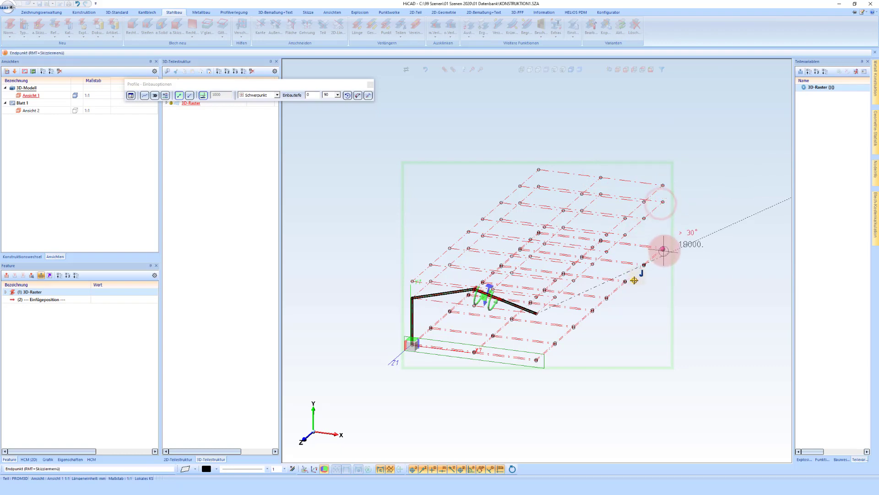
pyautogui.scroll(5, 486, 321)
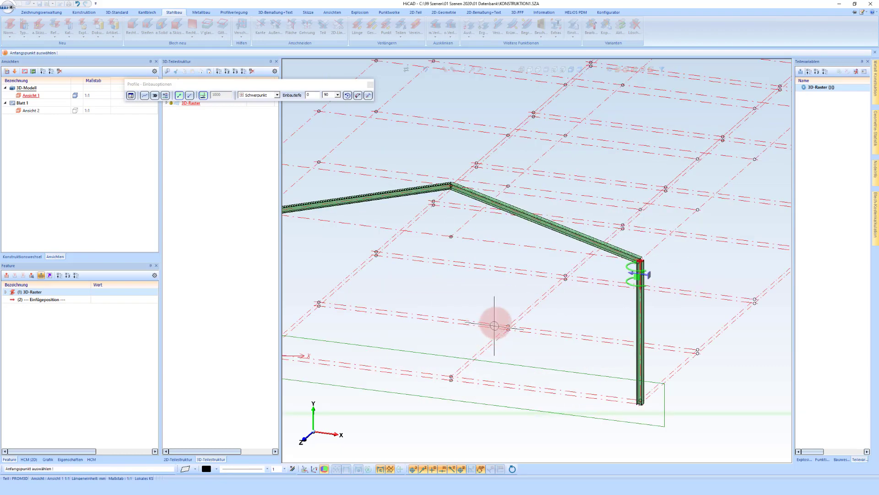
pyautogui.scroll(-3, 513, 270)
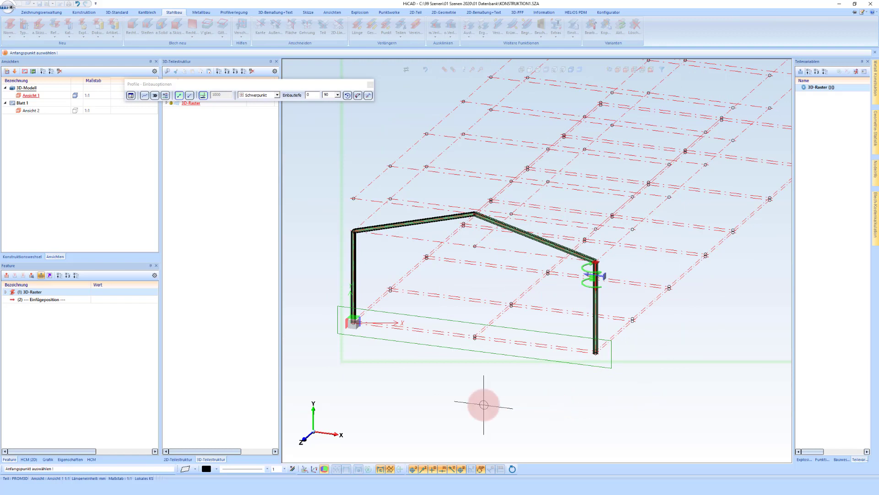
# End profile placement and reset the processing plane to the world coordinate system.
pyautogui.middleClick(483, 386)
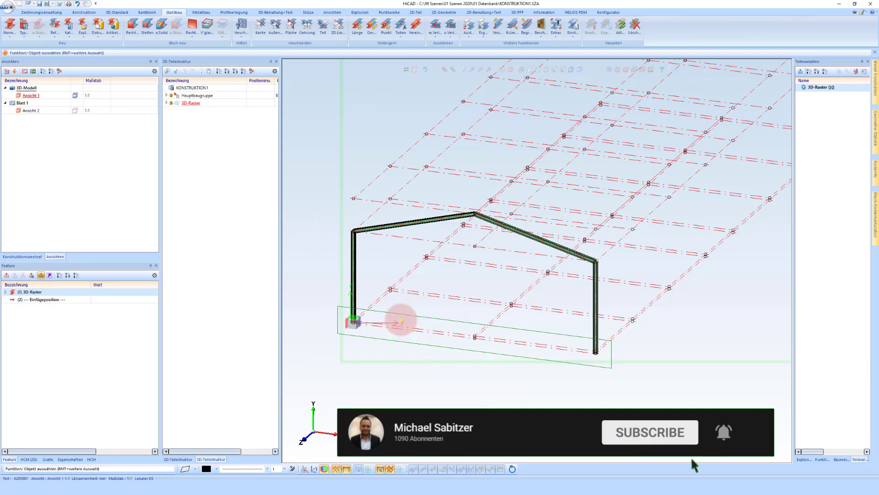
pyautogui.rightClick(402, 318)
pyautogui.click(444, 474)
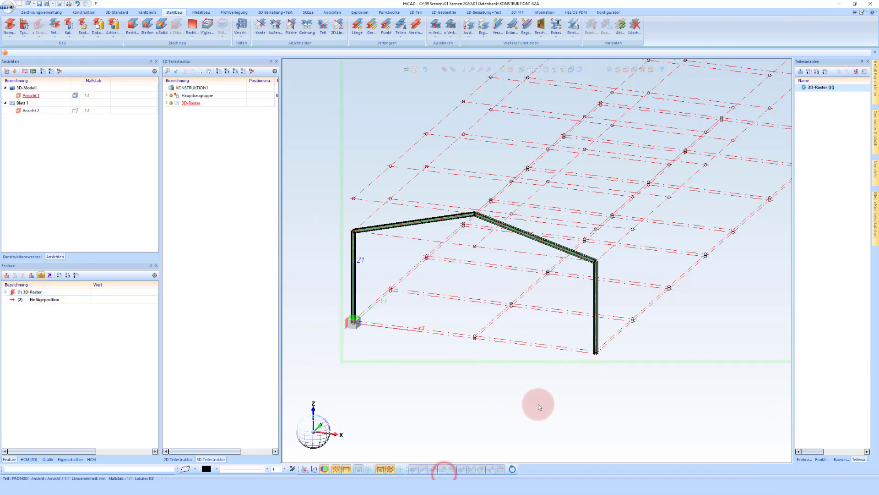